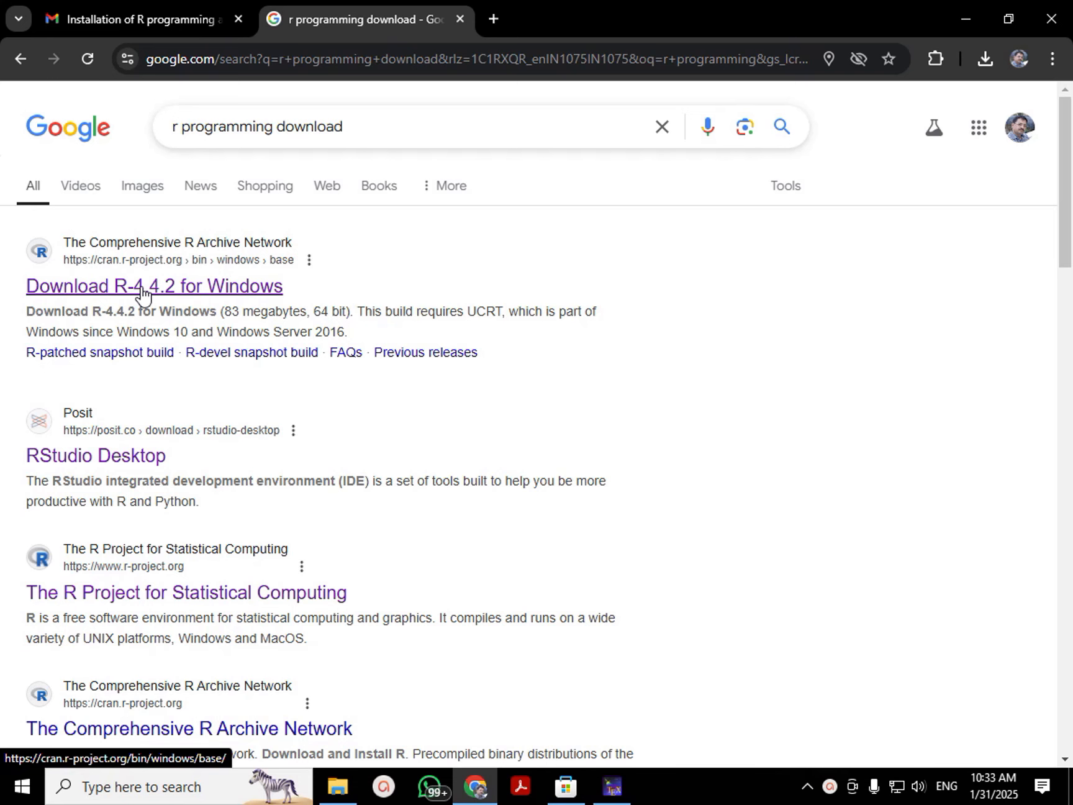
Open CRAN's Windows base page from the search results and download the R-4.4.2 for Windows installer.
left_click(143, 294)
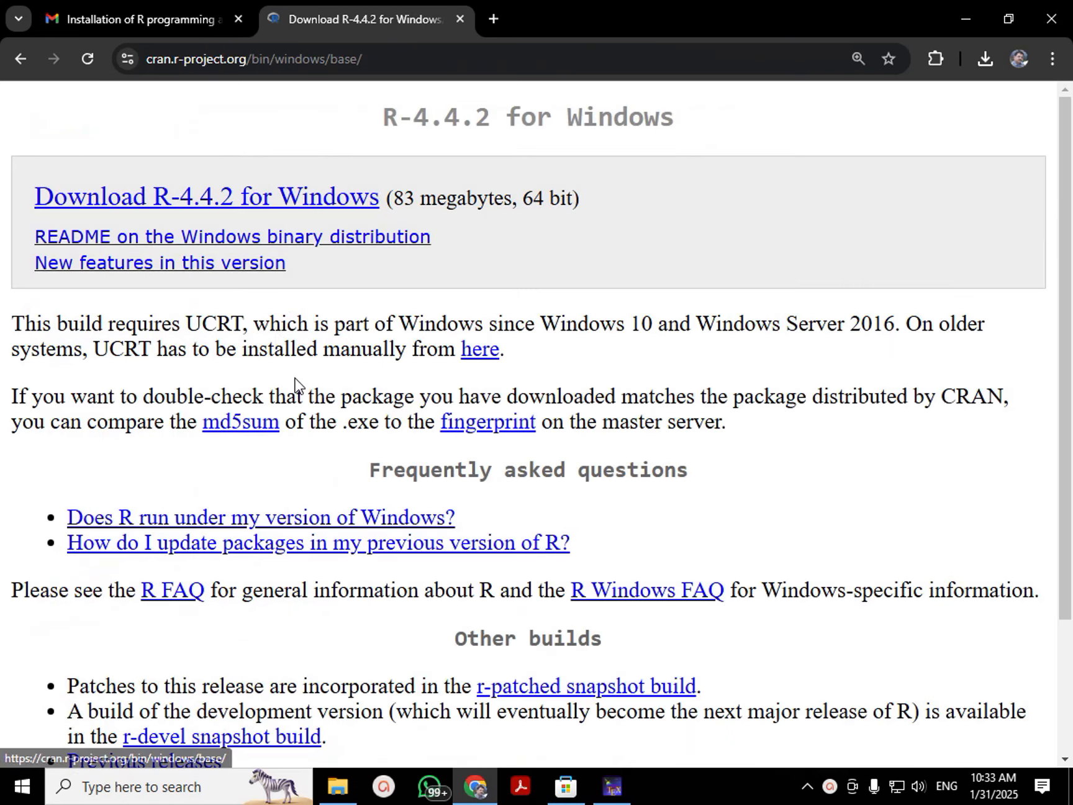
left_click(149, 202)
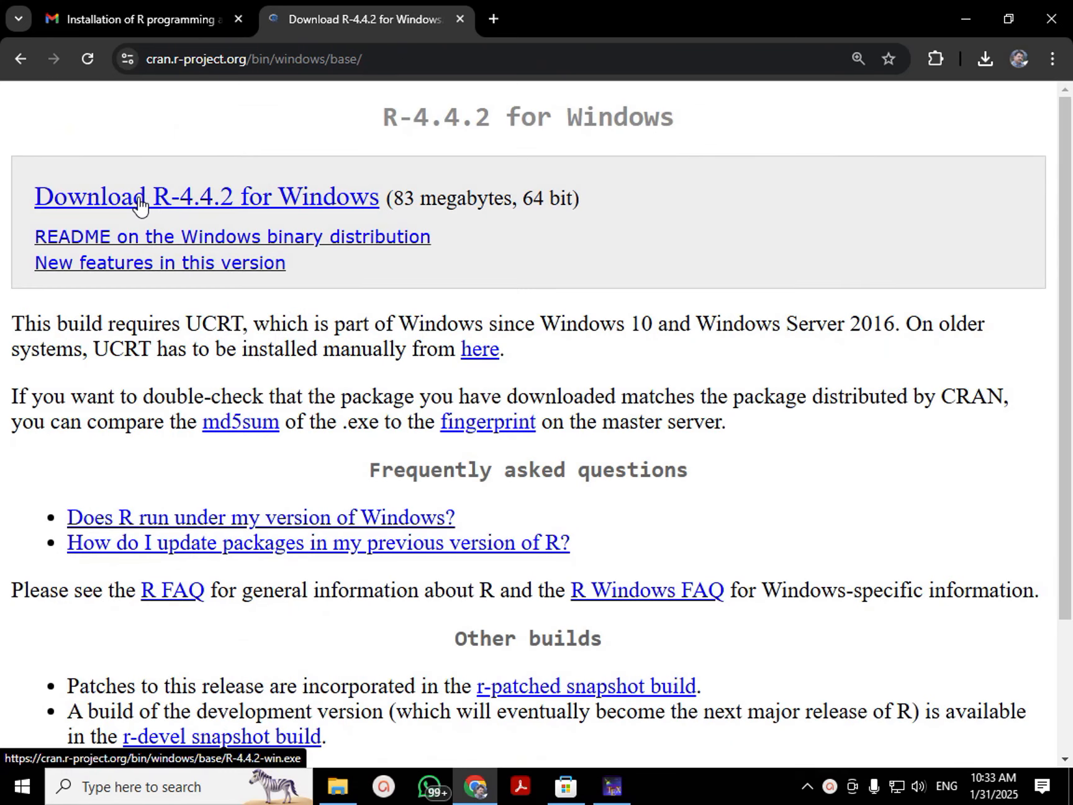
left_click(987, 61)
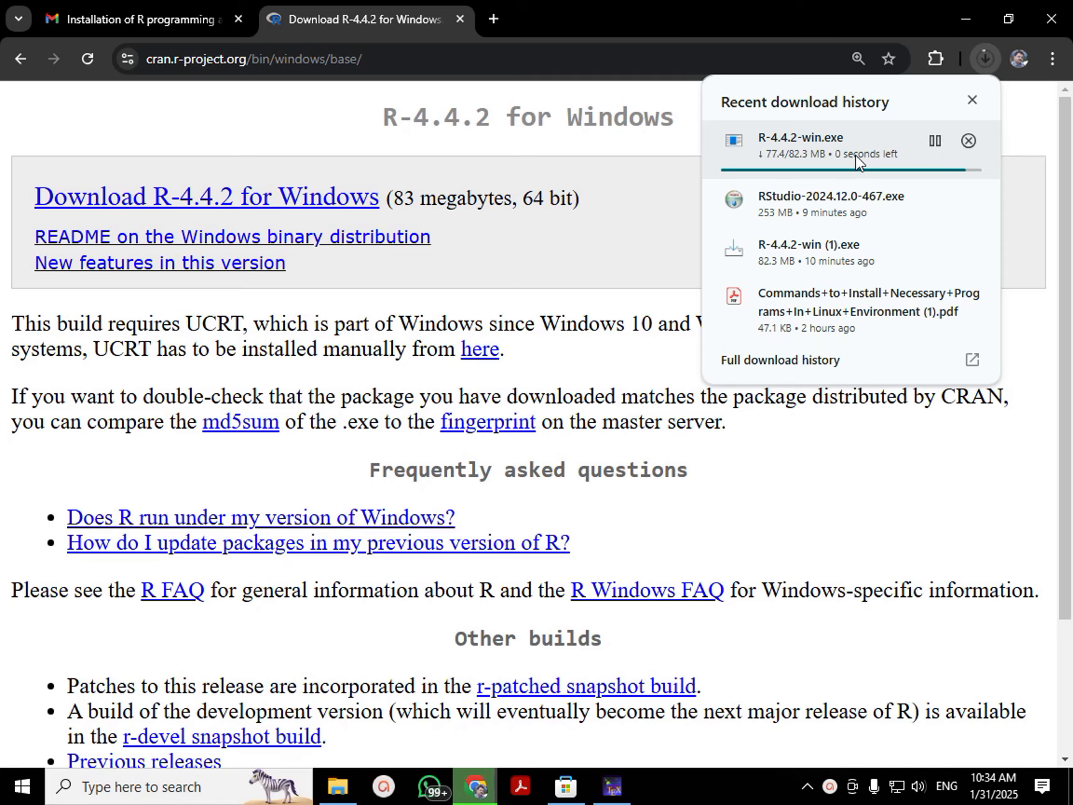
Switch to File Explorer and launch R-4.4.2-win from the Downloads folder, using English as the setup language.
left_click(338, 787)
left_click(397, 163)
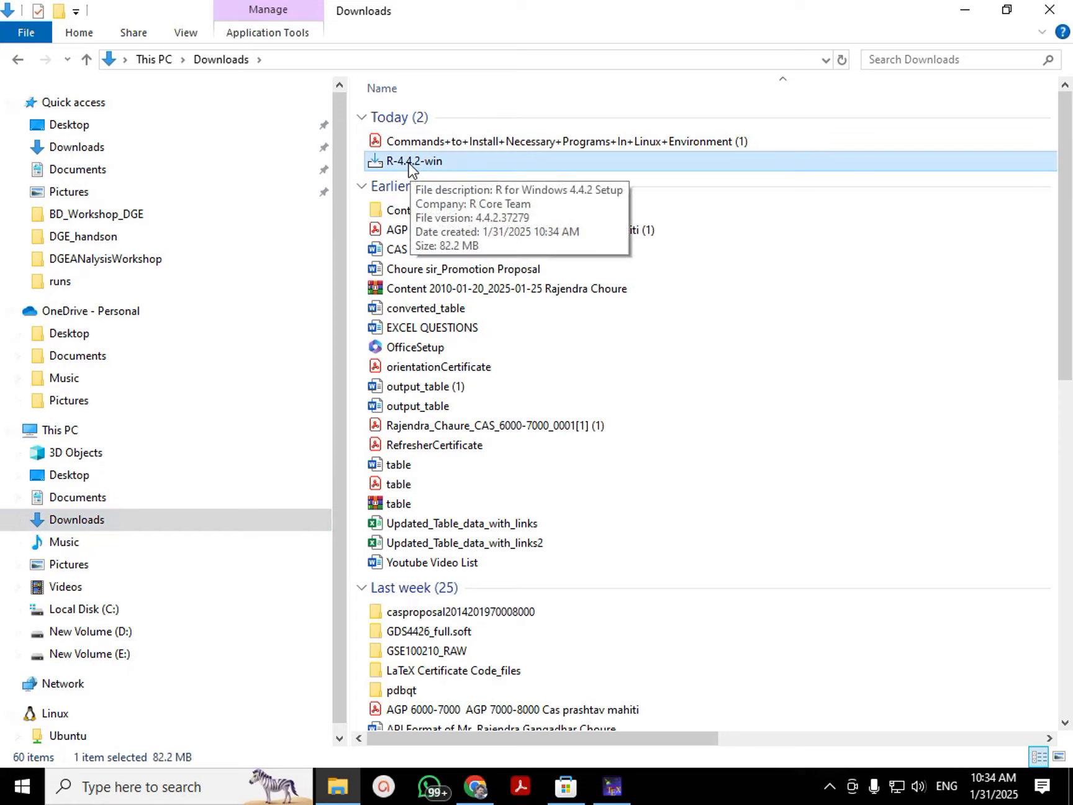
double_click(408, 162)
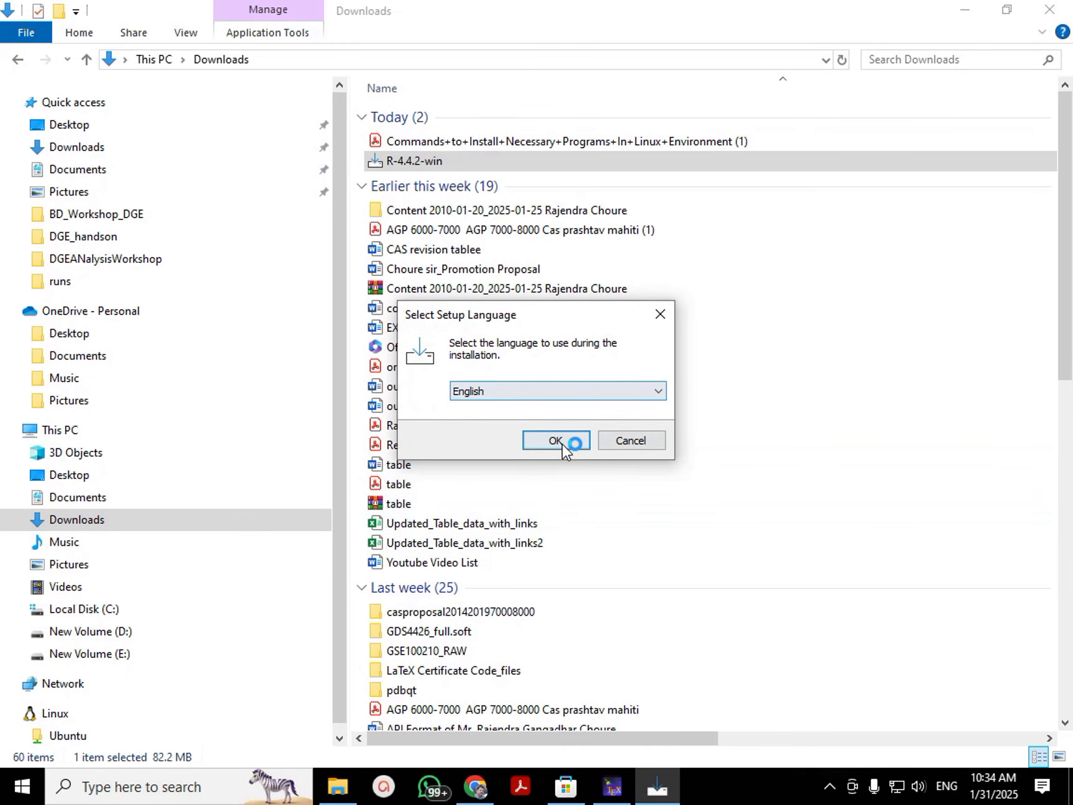
left_click(553, 442)
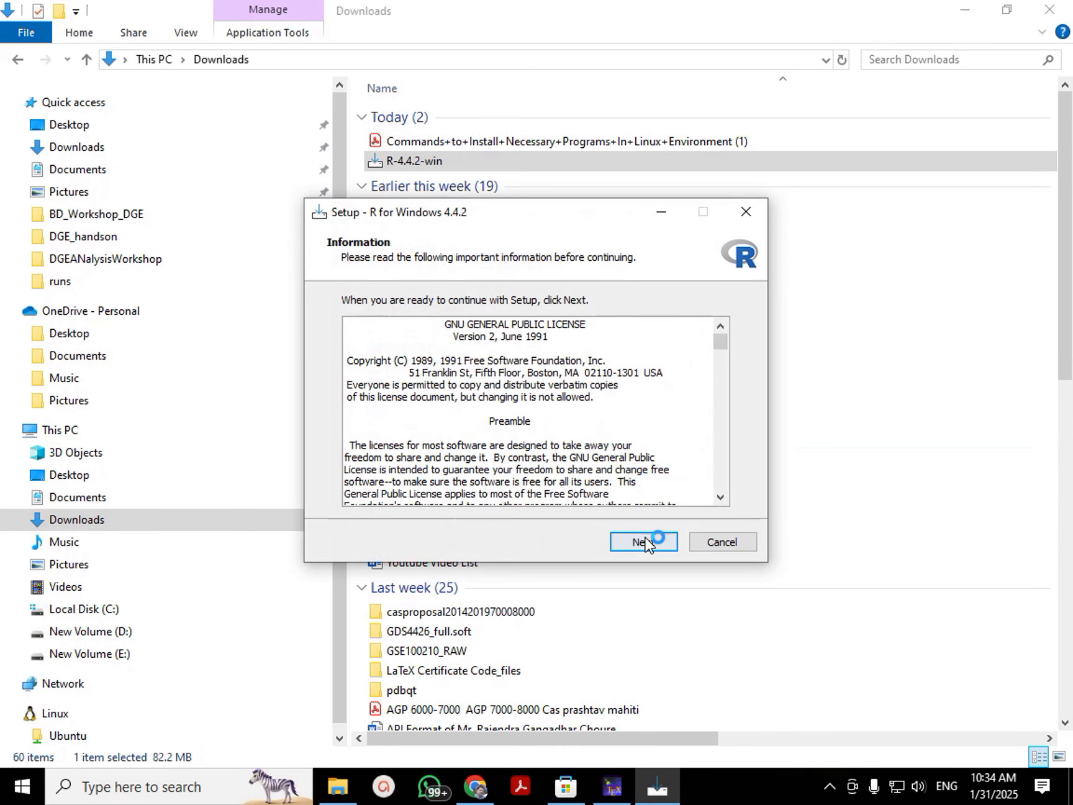
Install R 4.4.2 into the existing C:\Program Files\R\R-4.4.2 folder with default components, startup options and additional tasks, and exit Setup.
left_click(645, 540)
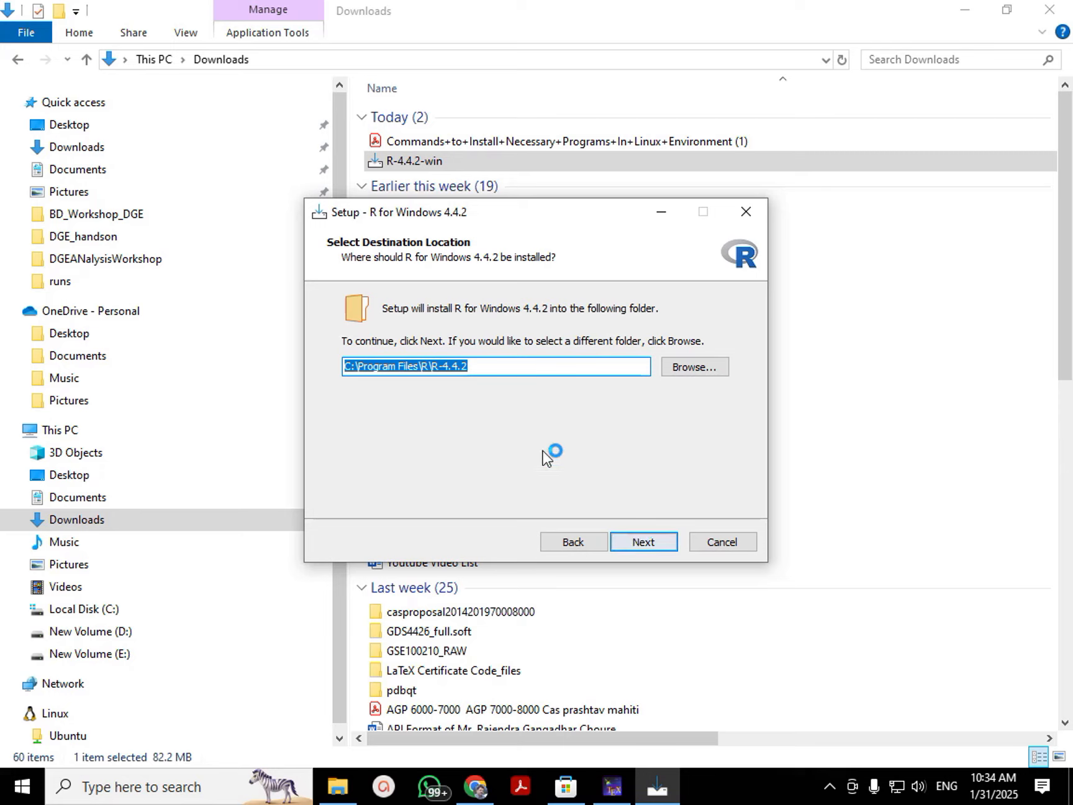
left_click(635, 542)
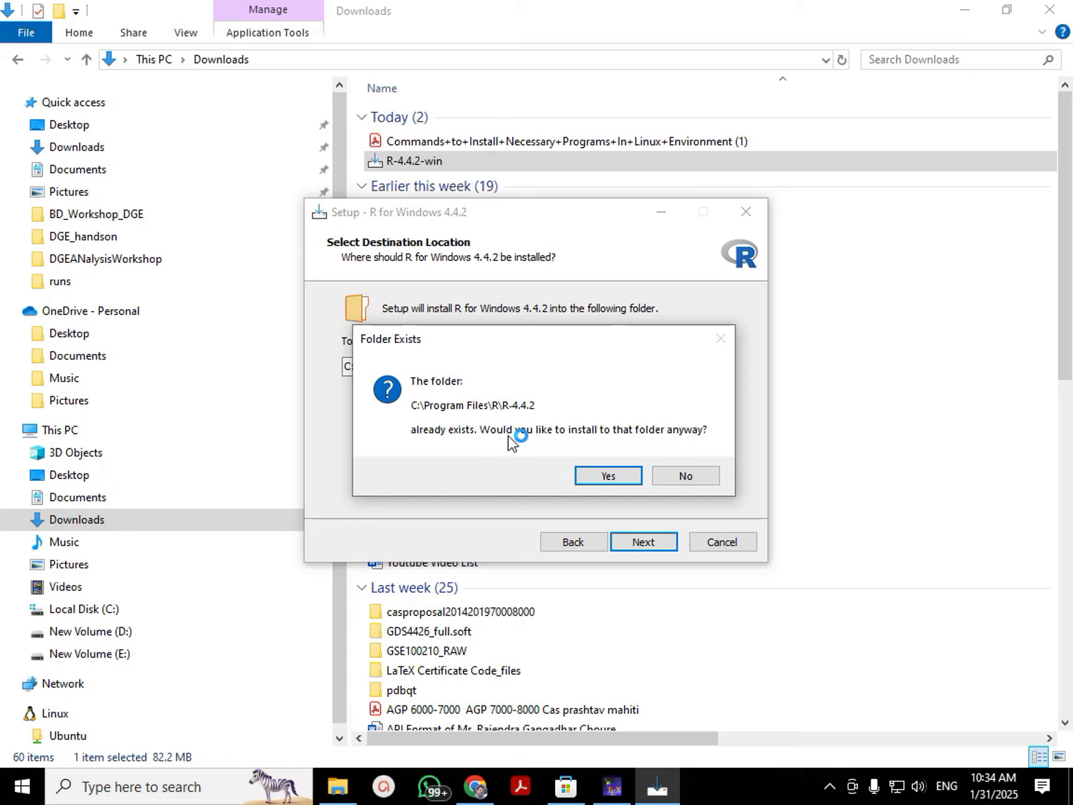
left_click(595, 477)
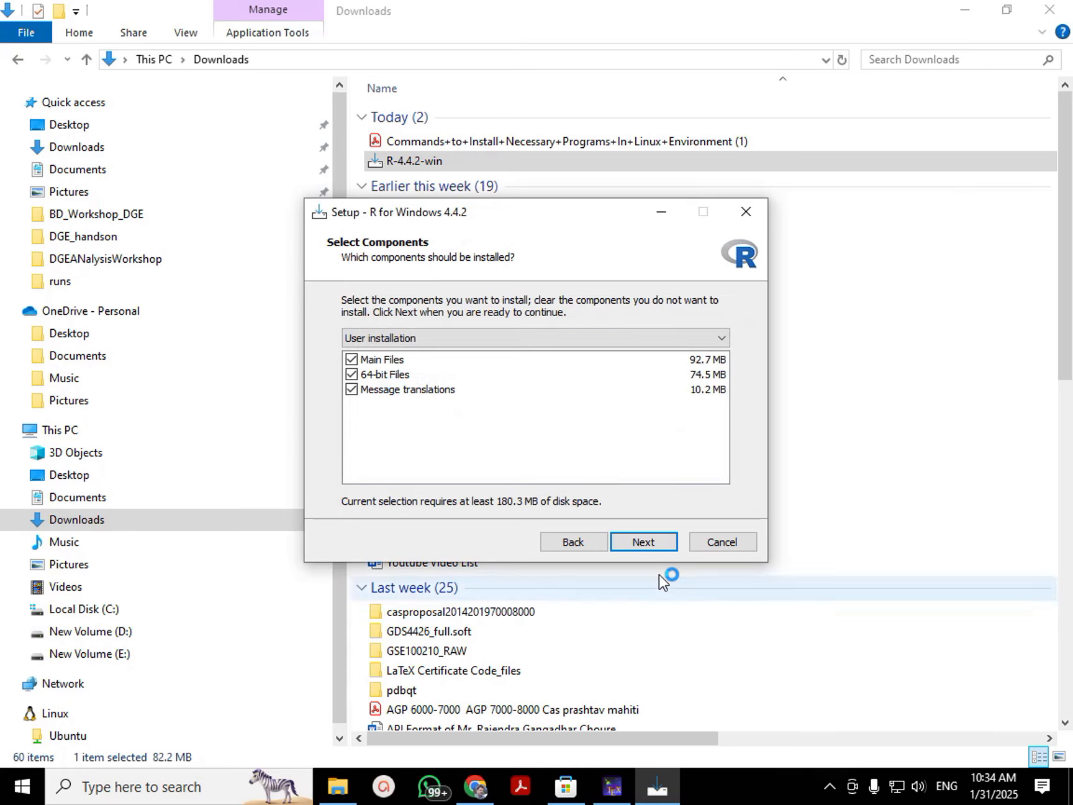
left_click(642, 543)
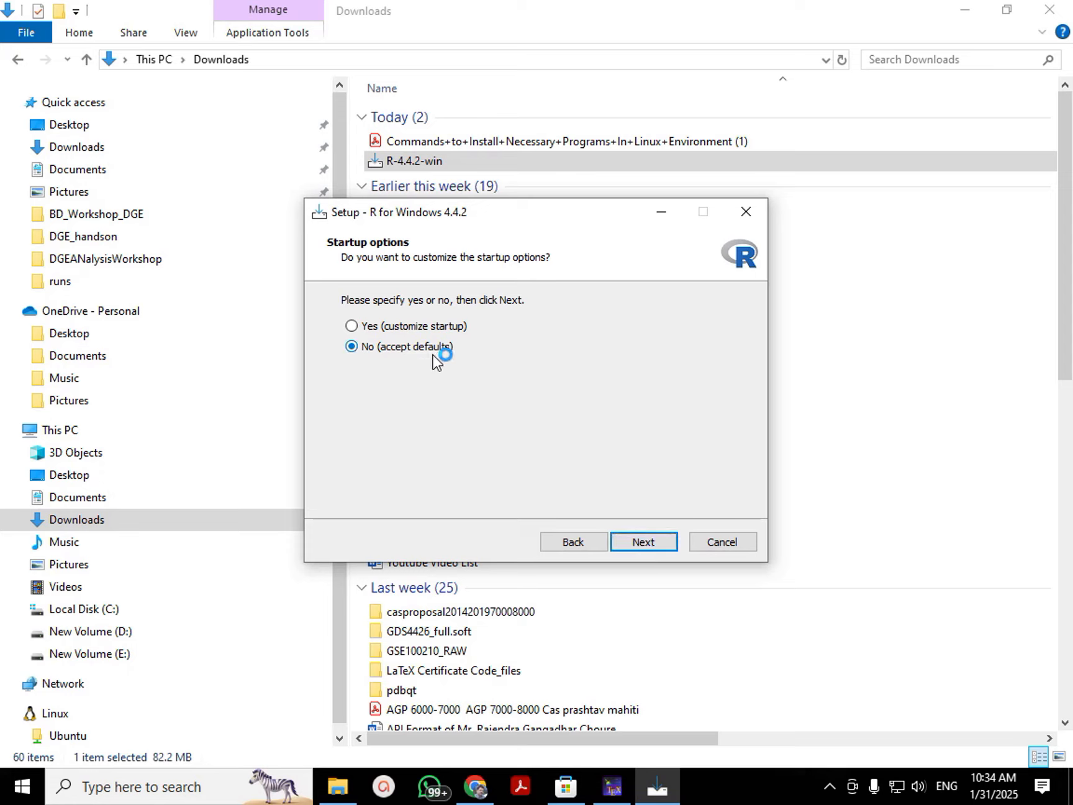
left_click(644, 542)
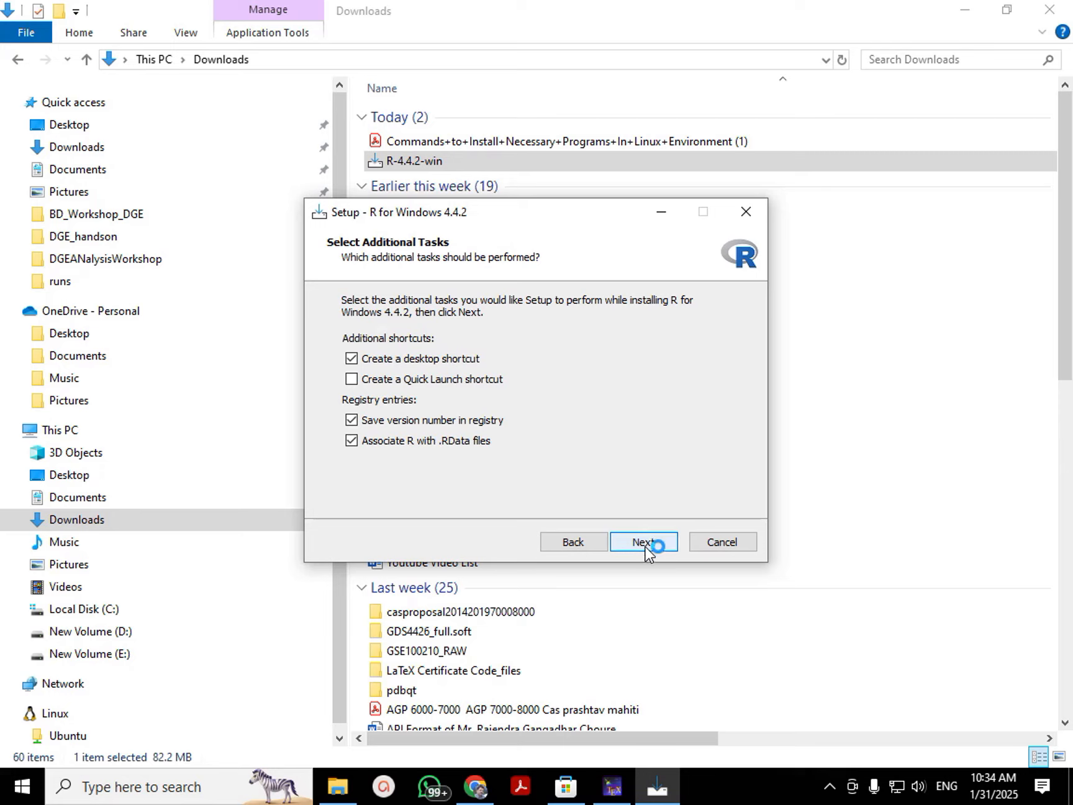
left_click(644, 542)
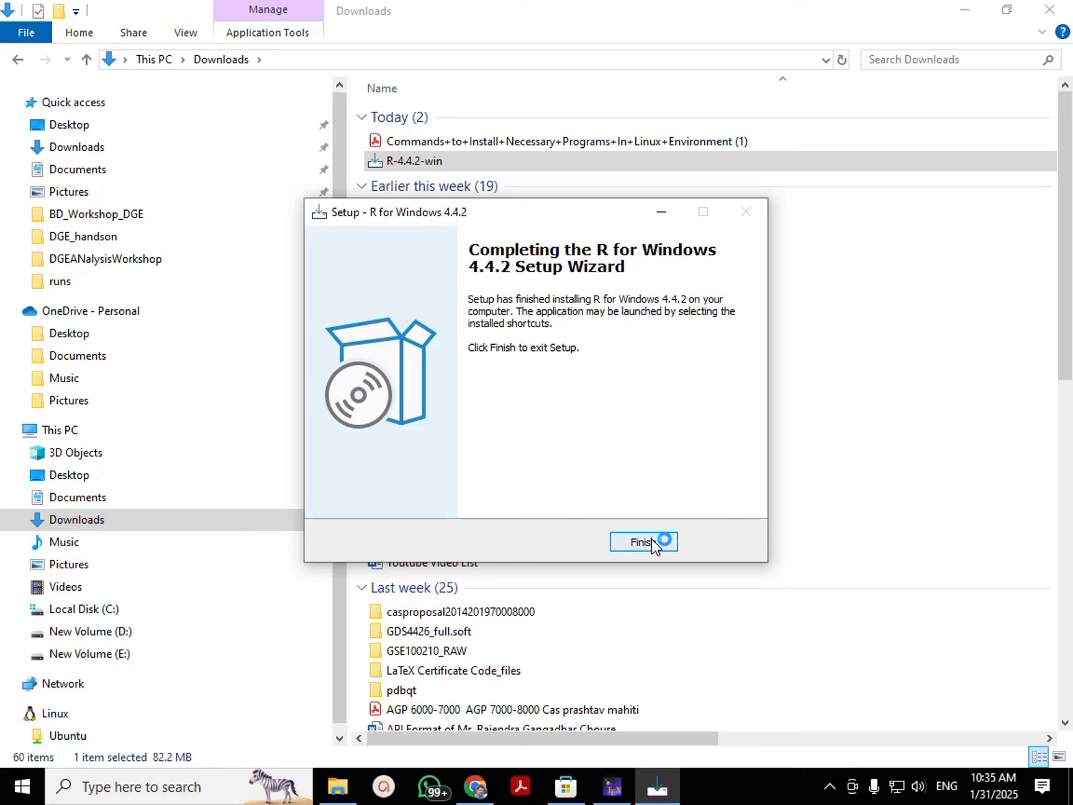
left_click(646, 542)
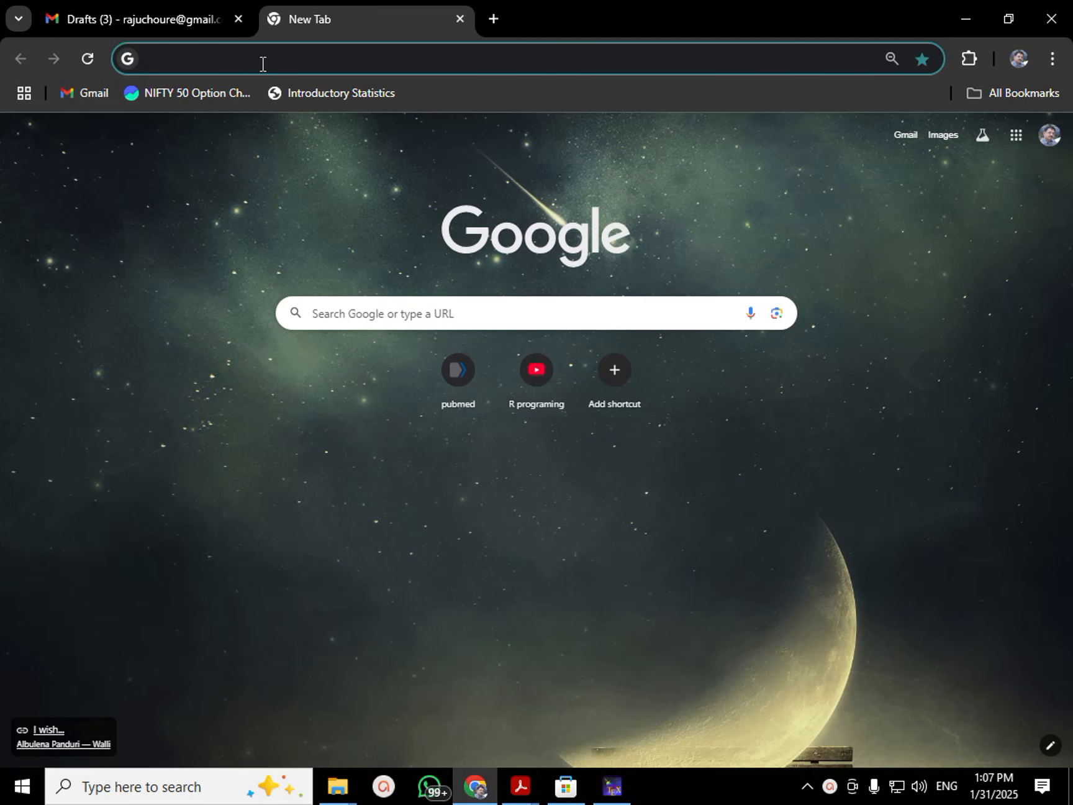
Search Google for "rstudio download" and open Posit's RStudio Desktop page.
left_click(260, 63)
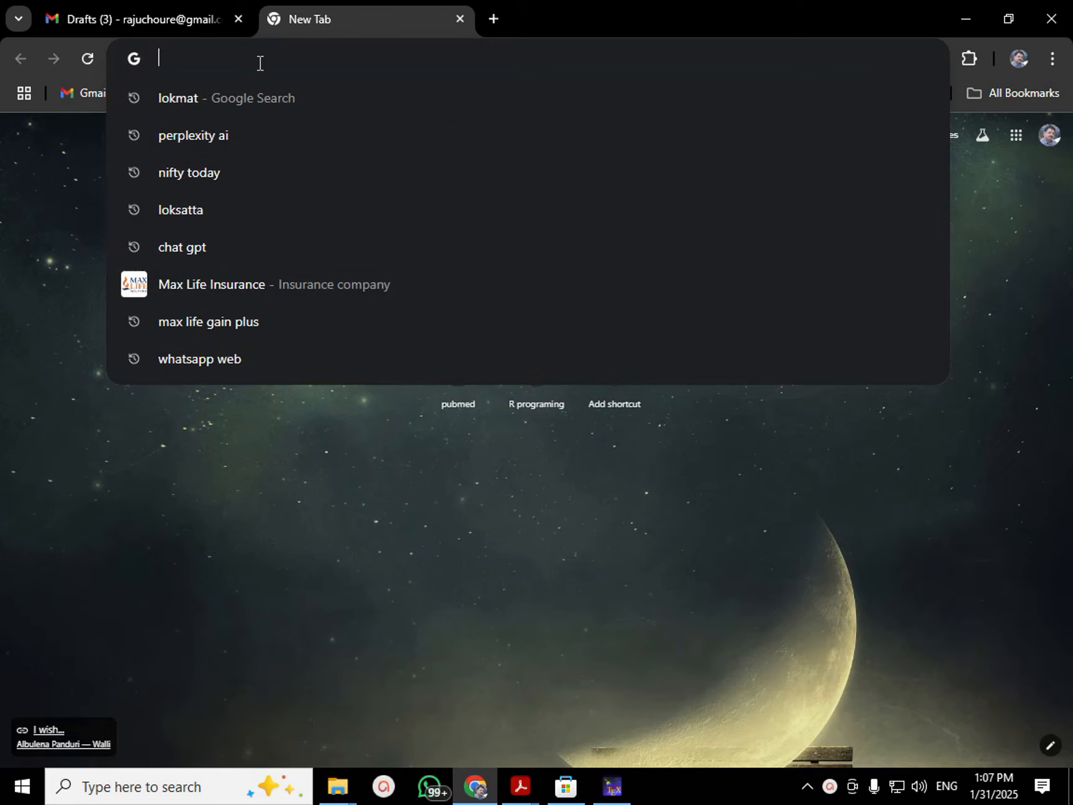
type("rstudio")
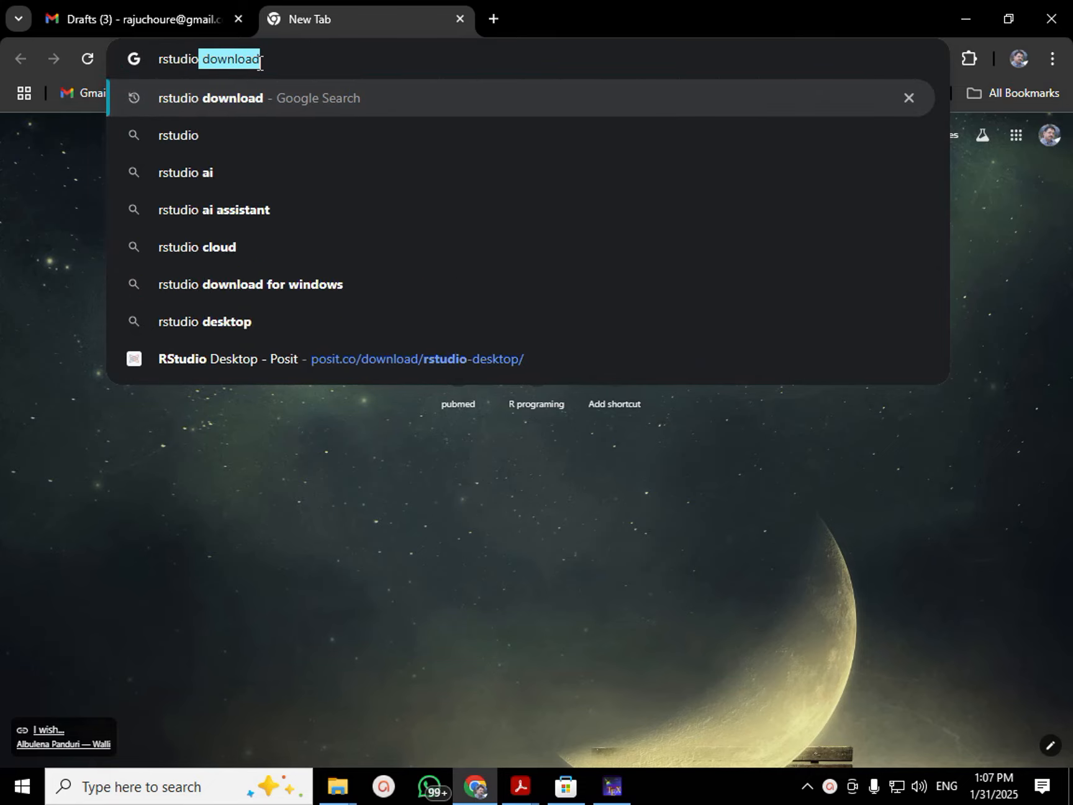
left_click(251, 96)
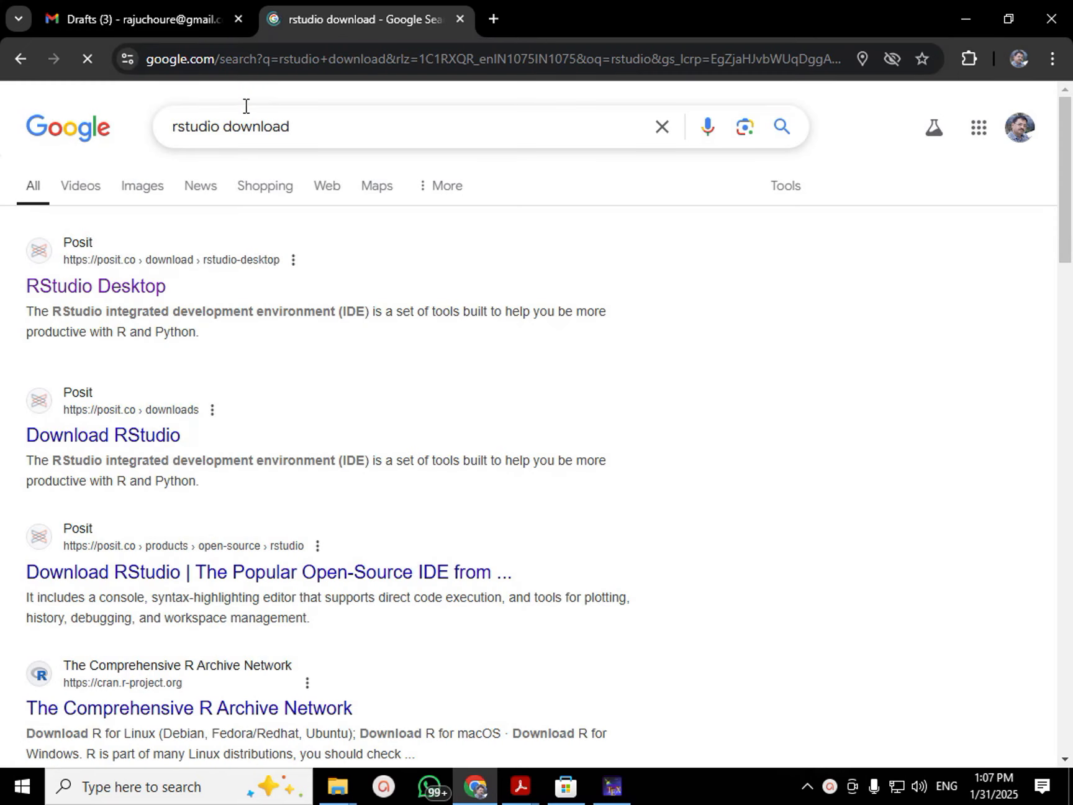
left_click(114, 290)
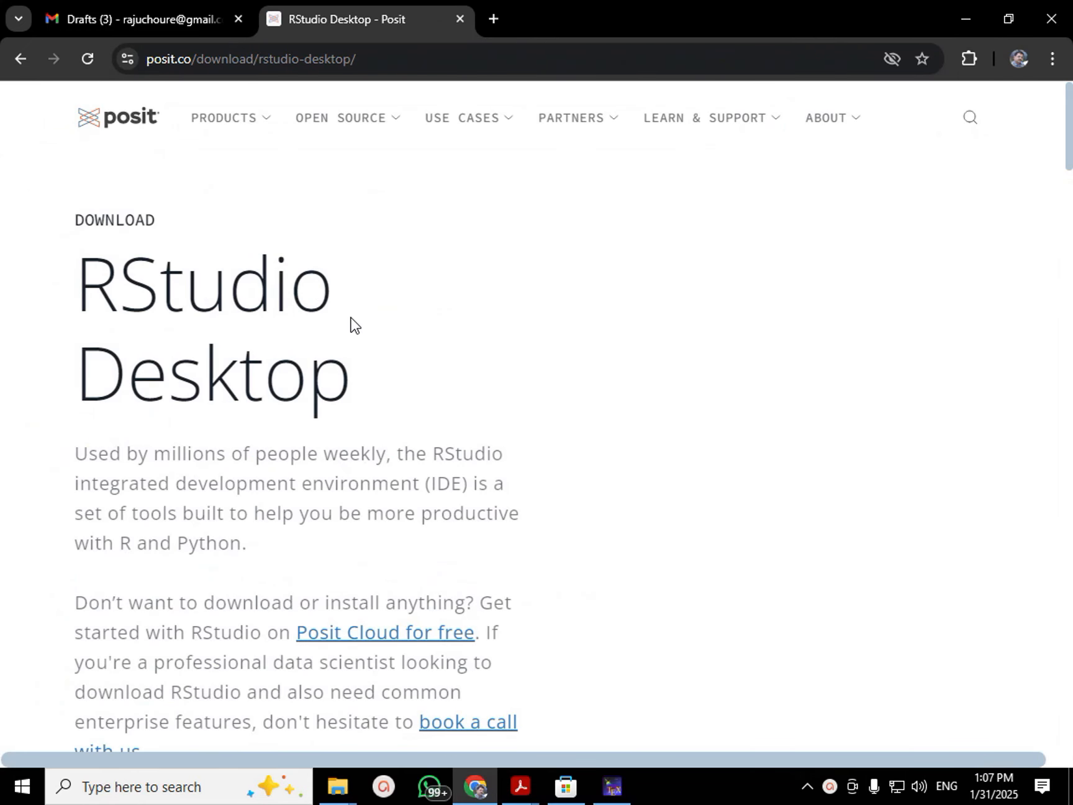
Download RStudio Desktop for Windows from the Install RStudio section of the Posit page.
scroll(351, 318, "down", 5)
scroll(352, 318, "down", 4)
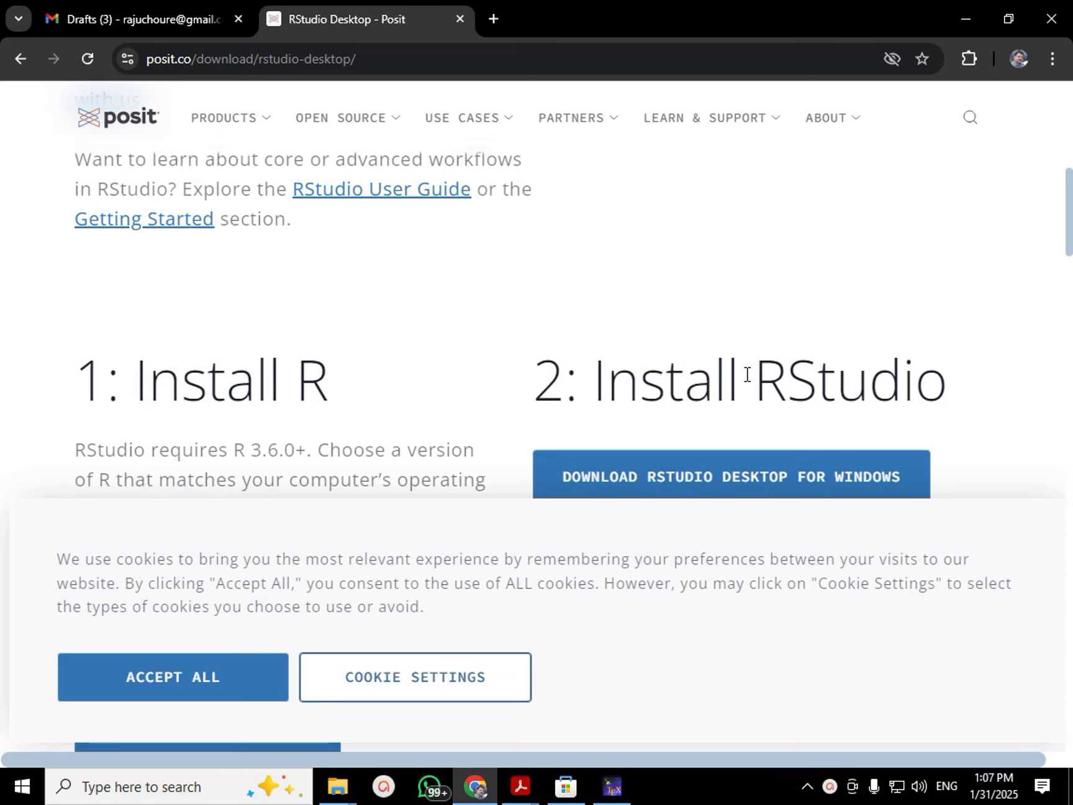
left_click(735, 476)
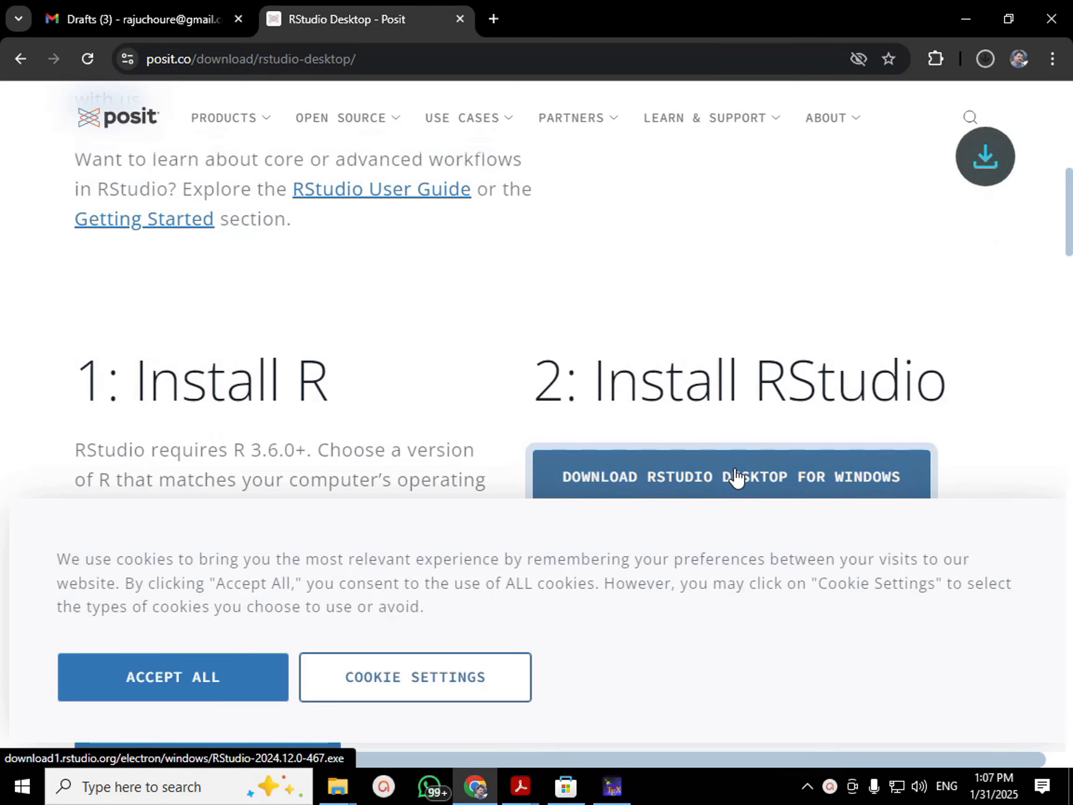
Locate the downloaded RStudio-2024.12.0-467 installer in its folder and install RStudio into C:\Program Files\RStudio.
left_click(985, 61)
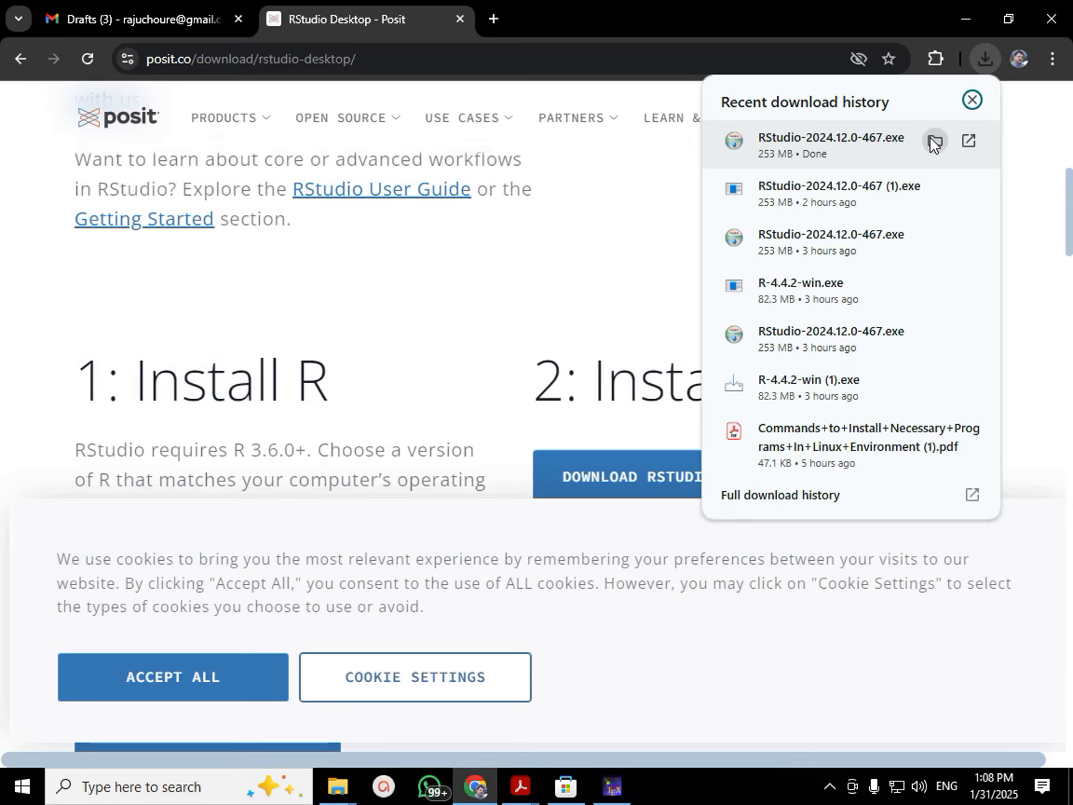
left_click(934, 142)
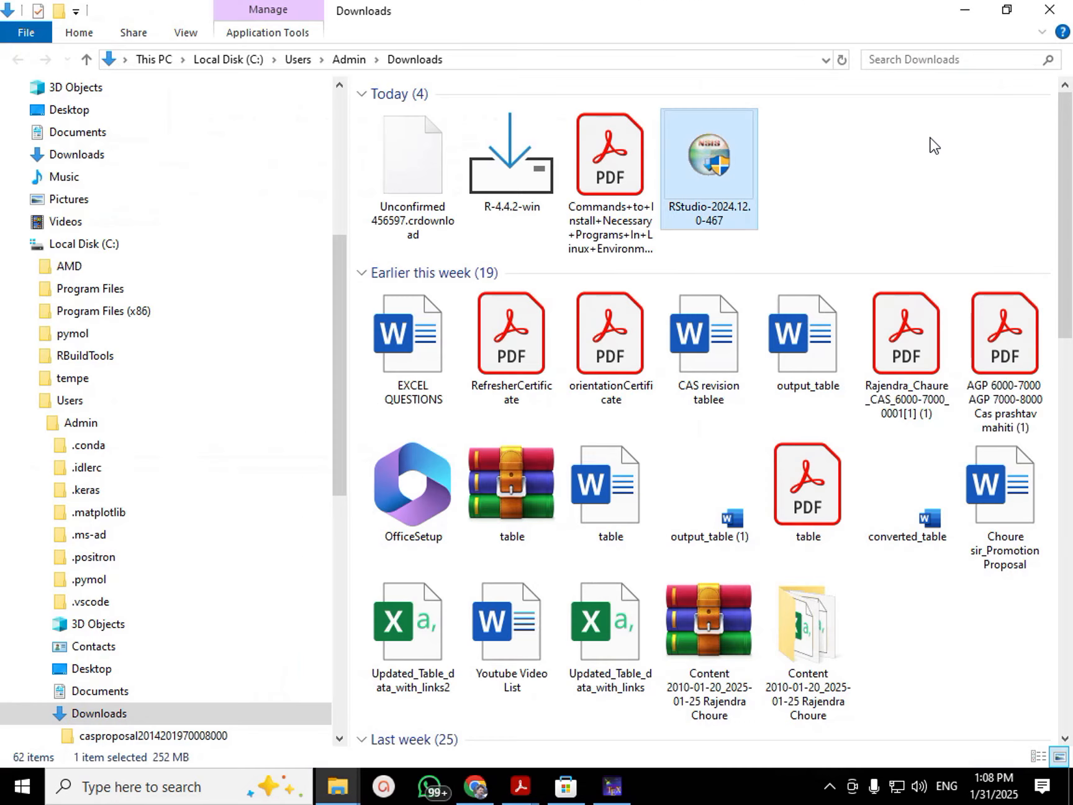
double_click(701, 189)
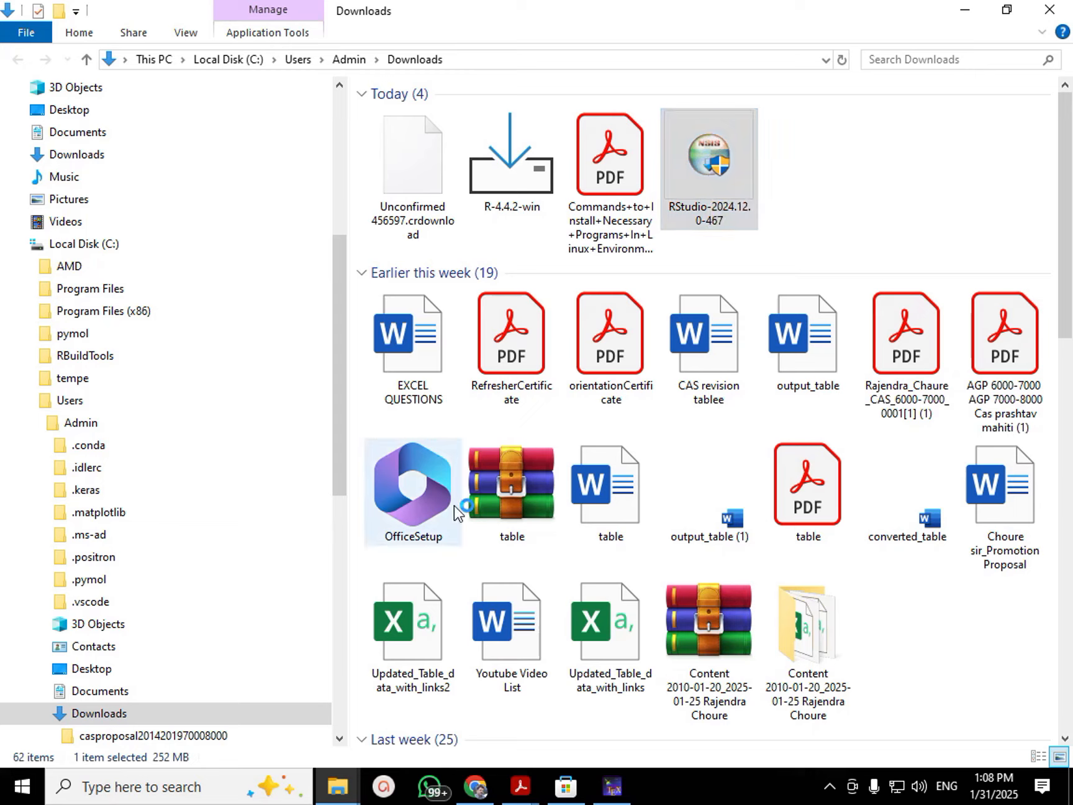
left_click(617, 542)
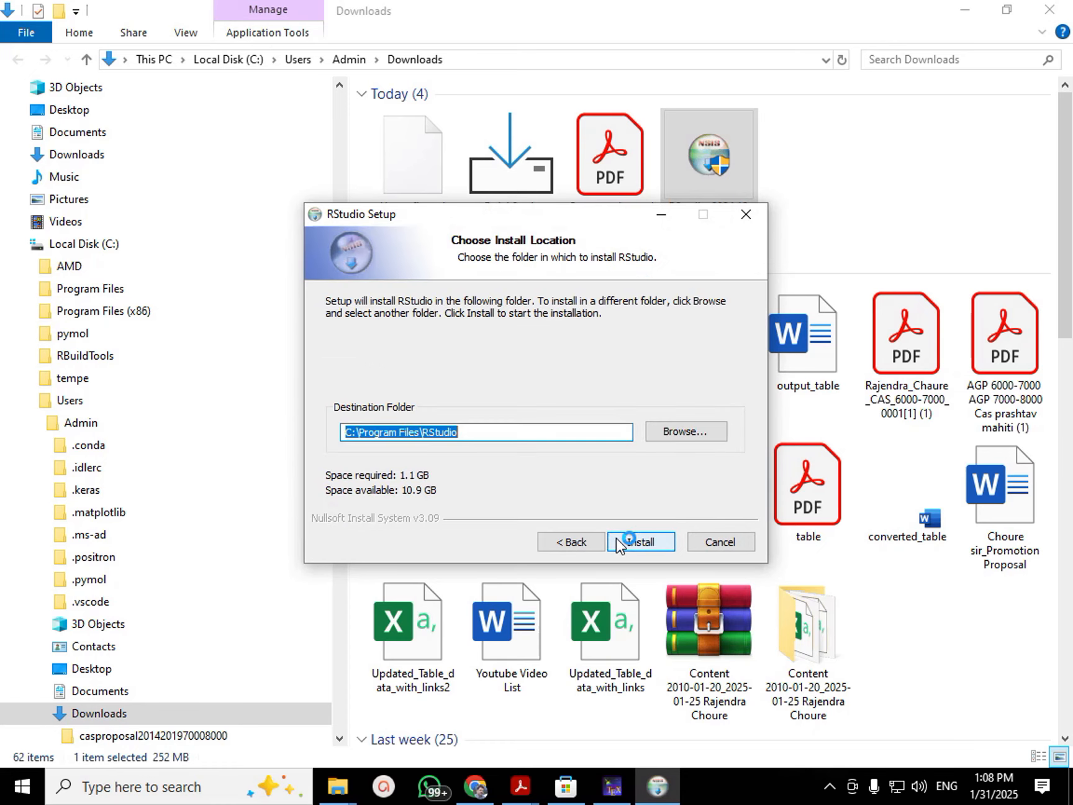
left_click(628, 542)
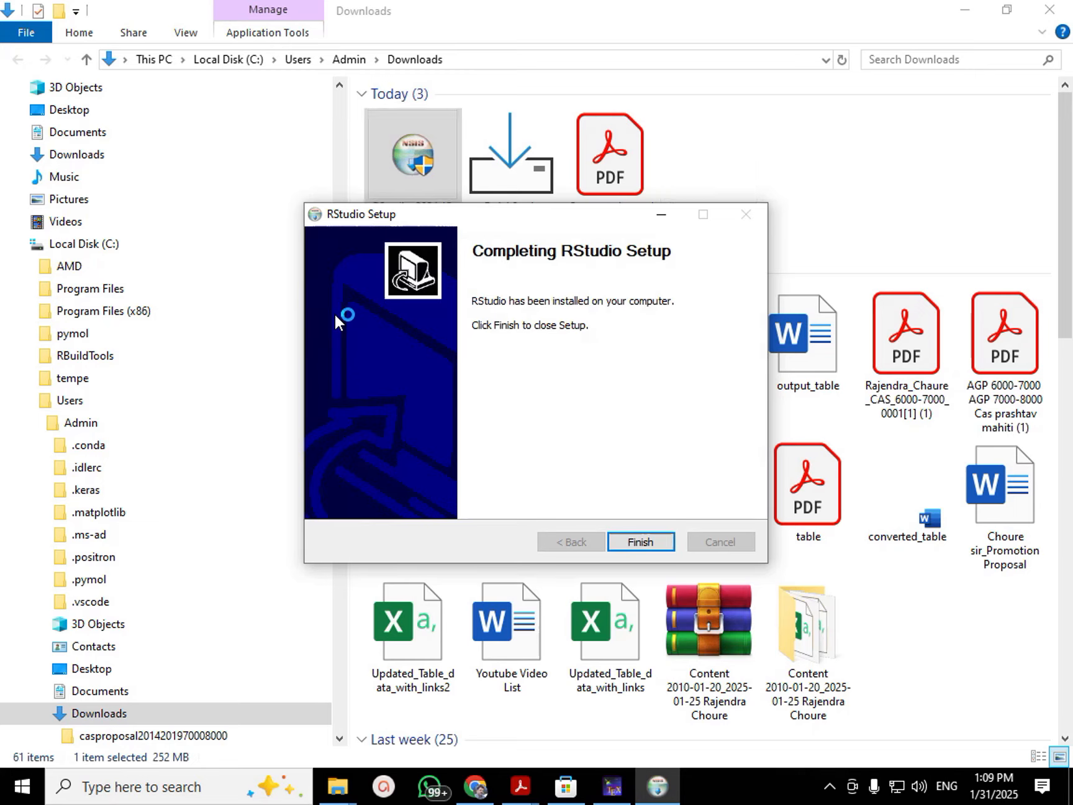
left_click(641, 542)
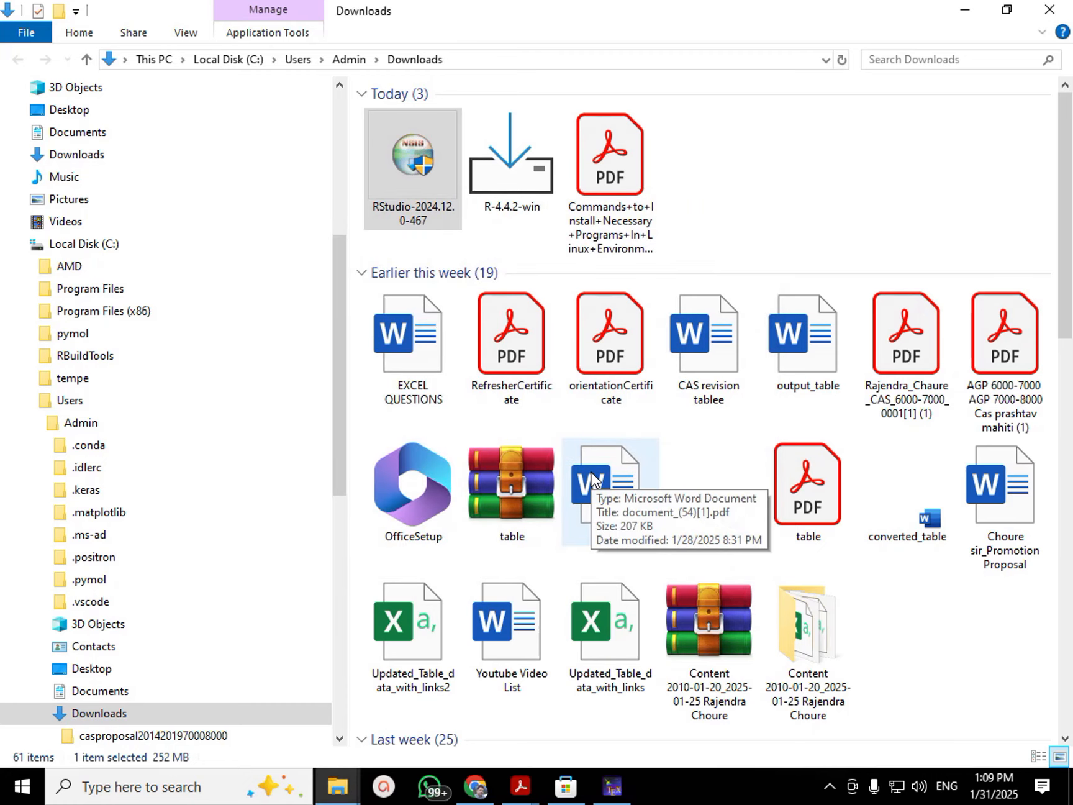
Find the RStudio app through Windows search and launch it.
left_click(184, 786)
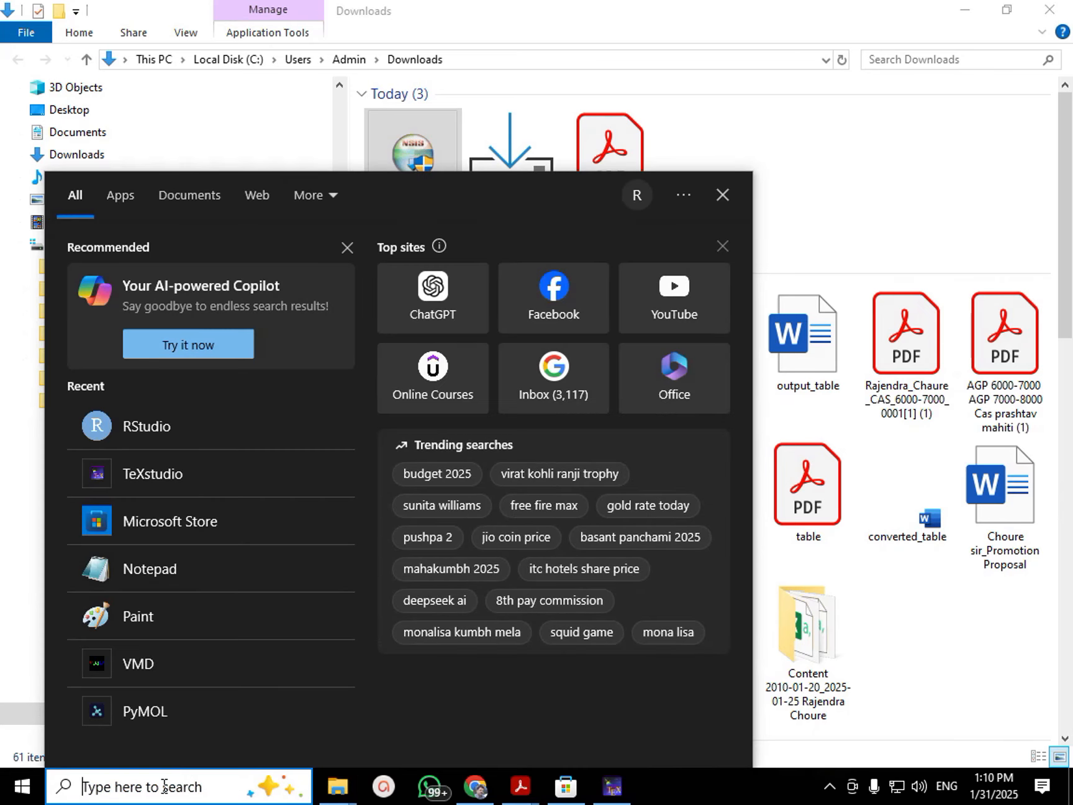
type("rst")
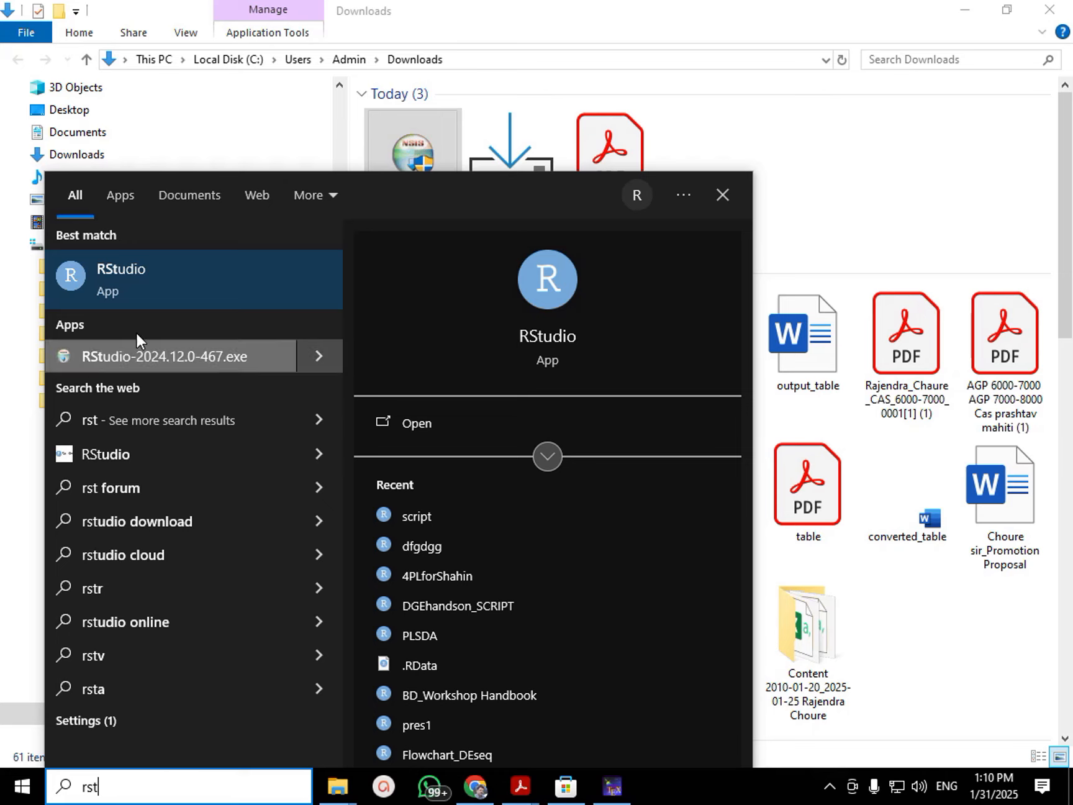
left_click(107, 287)
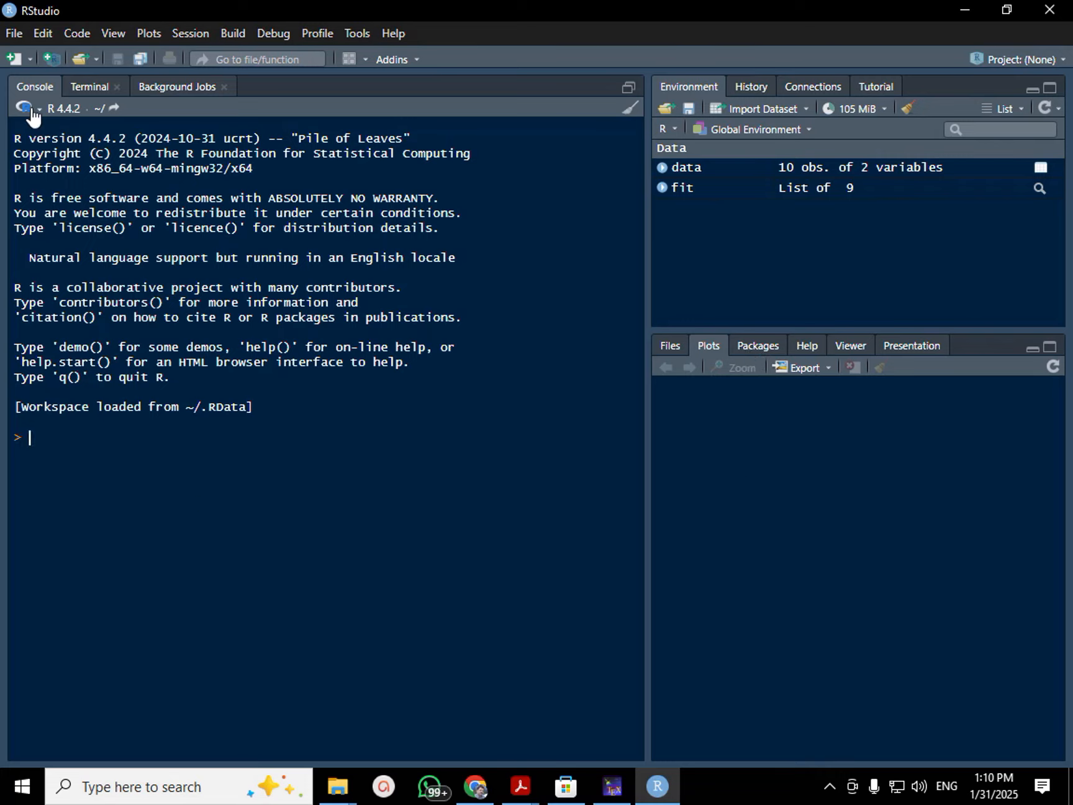
Create a new blank R script and bring up its save dialog, cancelling without saving.
left_click(13, 34)
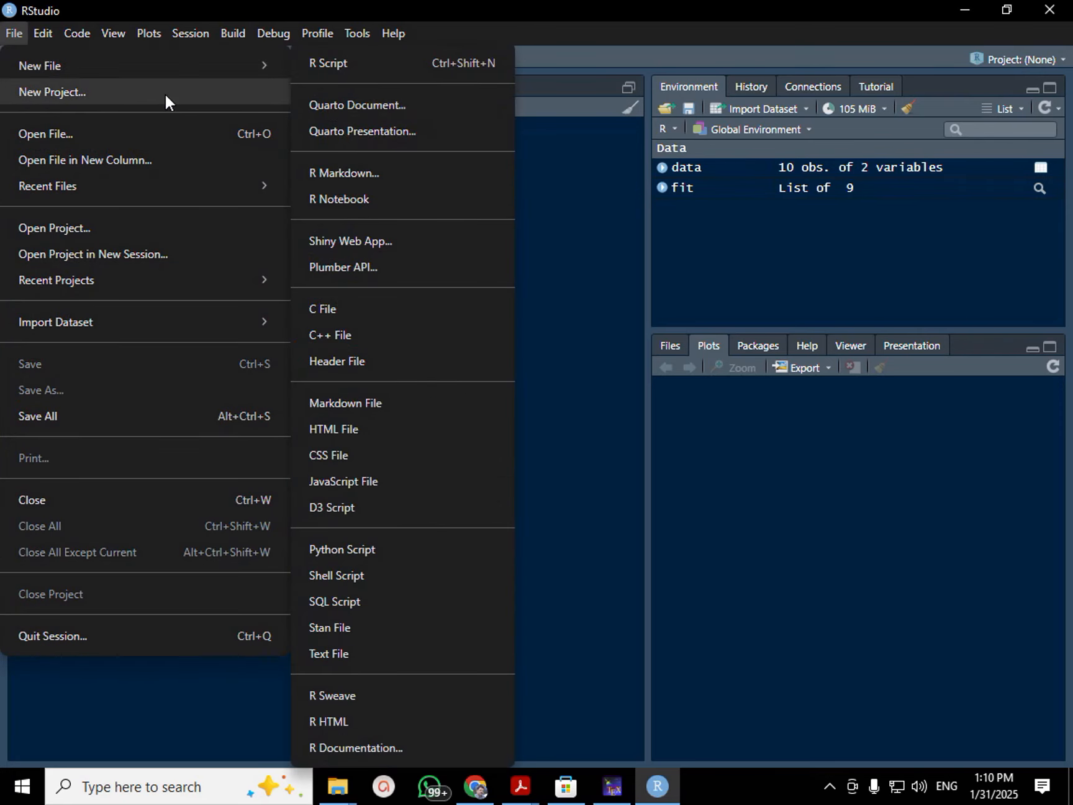
left_click(335, 66)
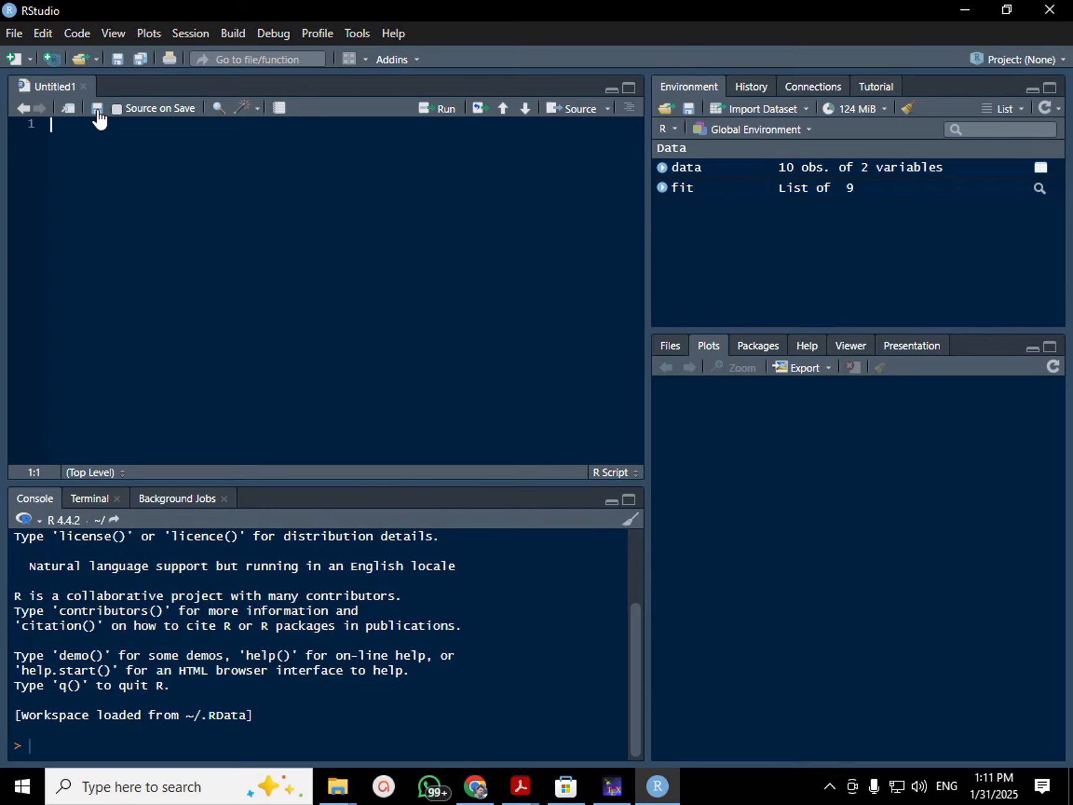
key("ctrl+s")
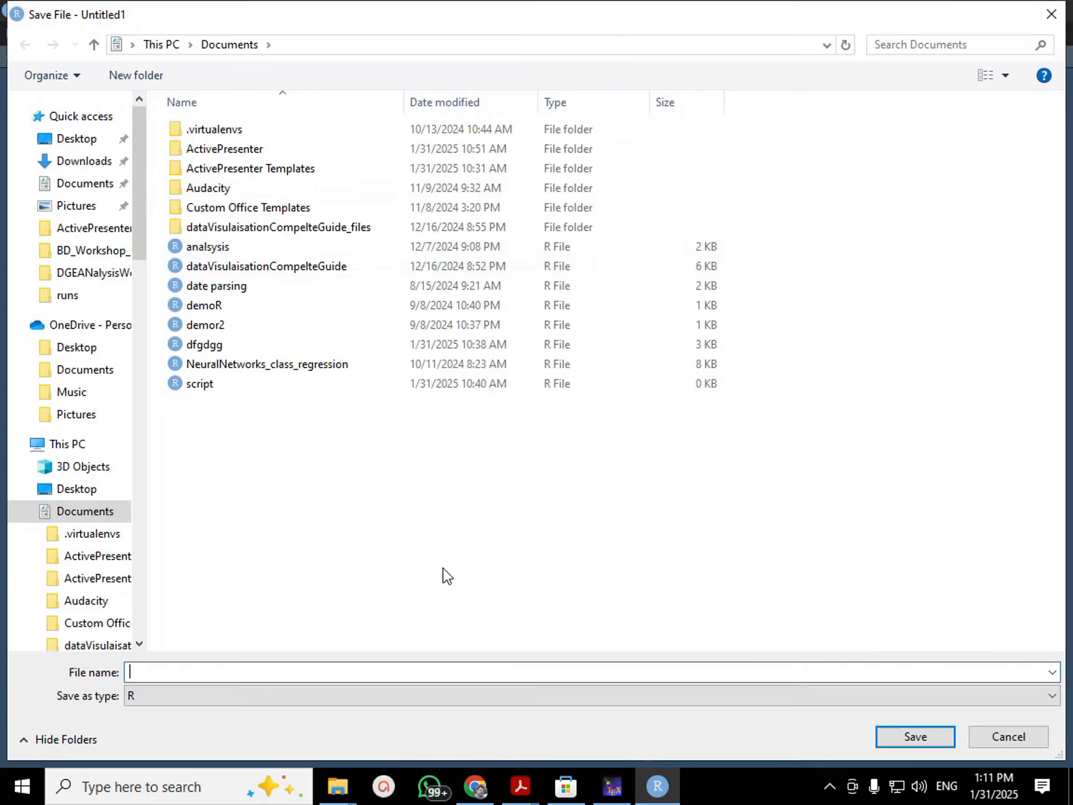
left_click(1029, 733)
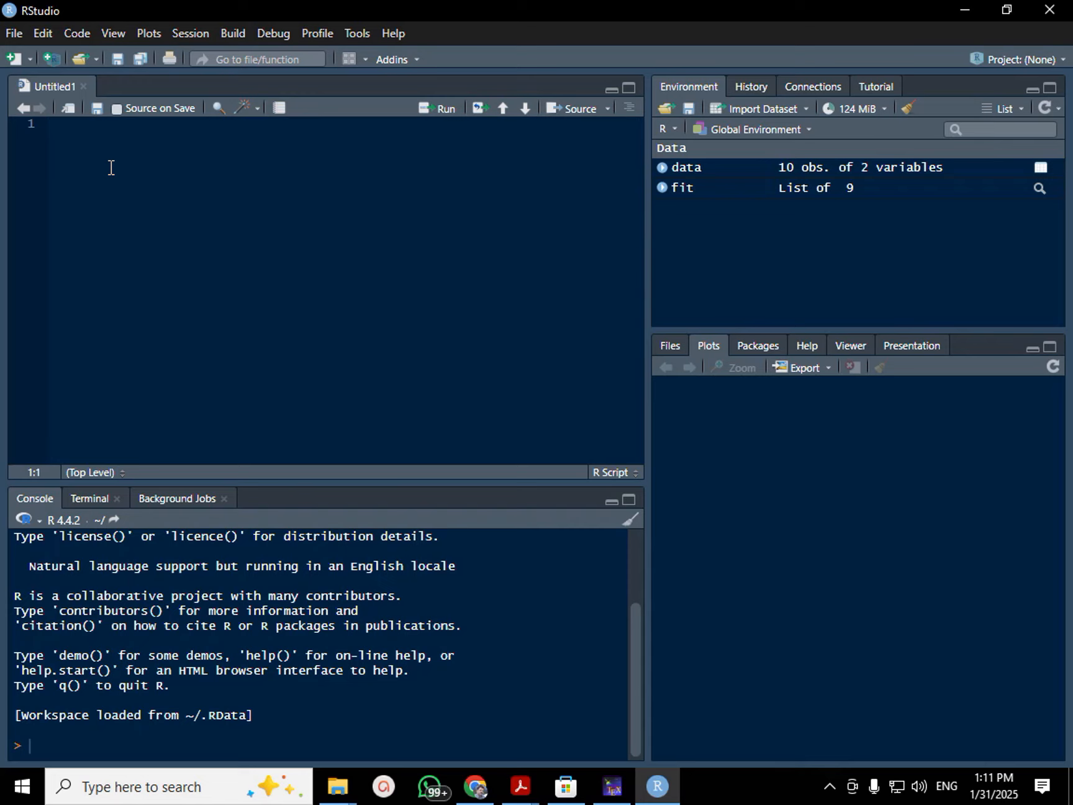
Write the command plot(iris) on the first line of the untitled script.
type("plot")
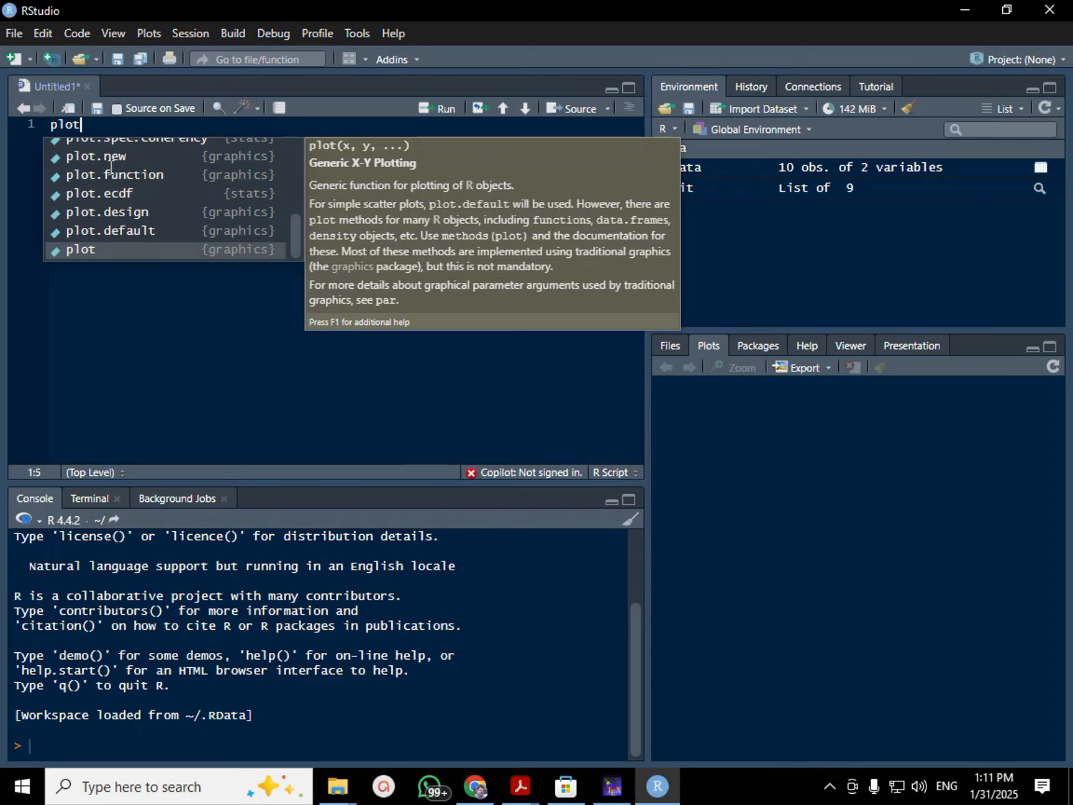
key("Return")
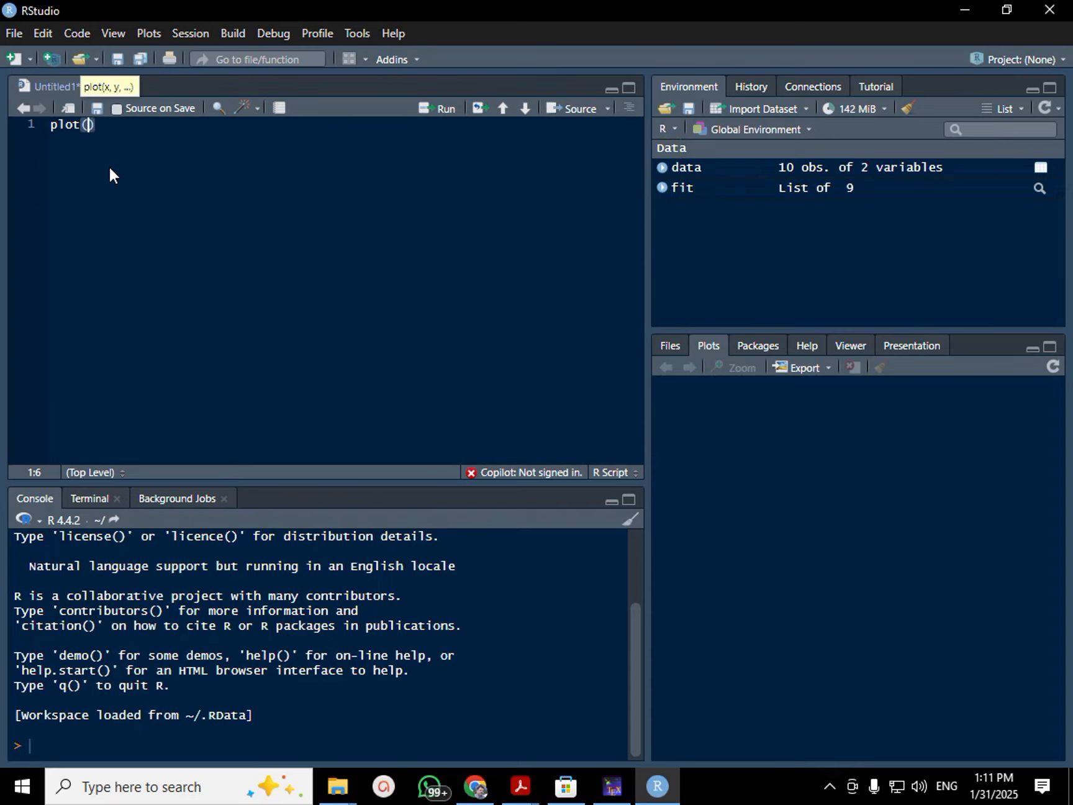
type("iris")
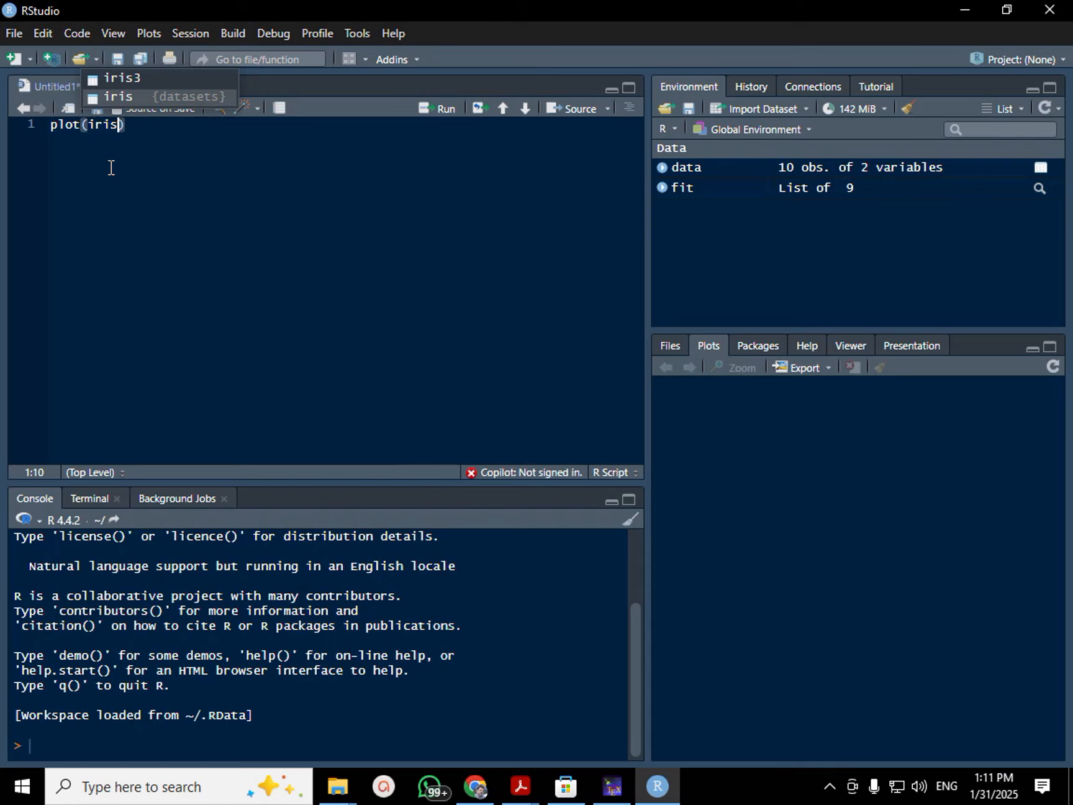
left_click(129, 128)
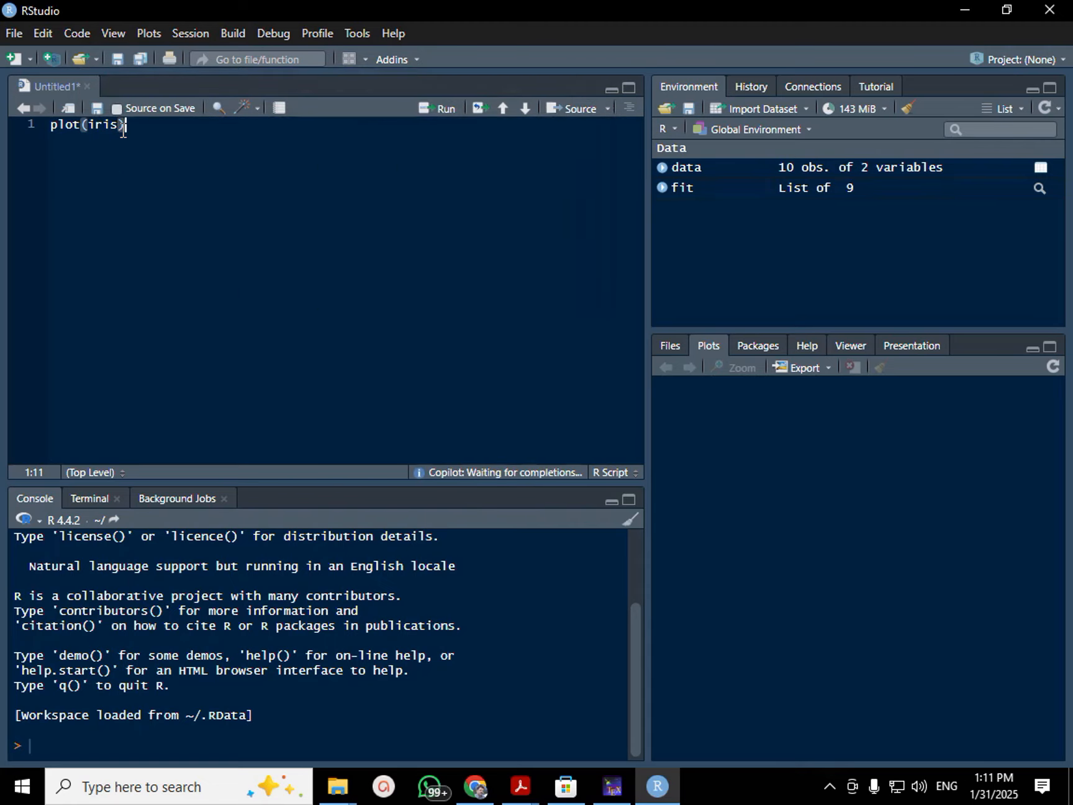
Run the plot(iris) line of the script in the R console.
left_click(104, 127)
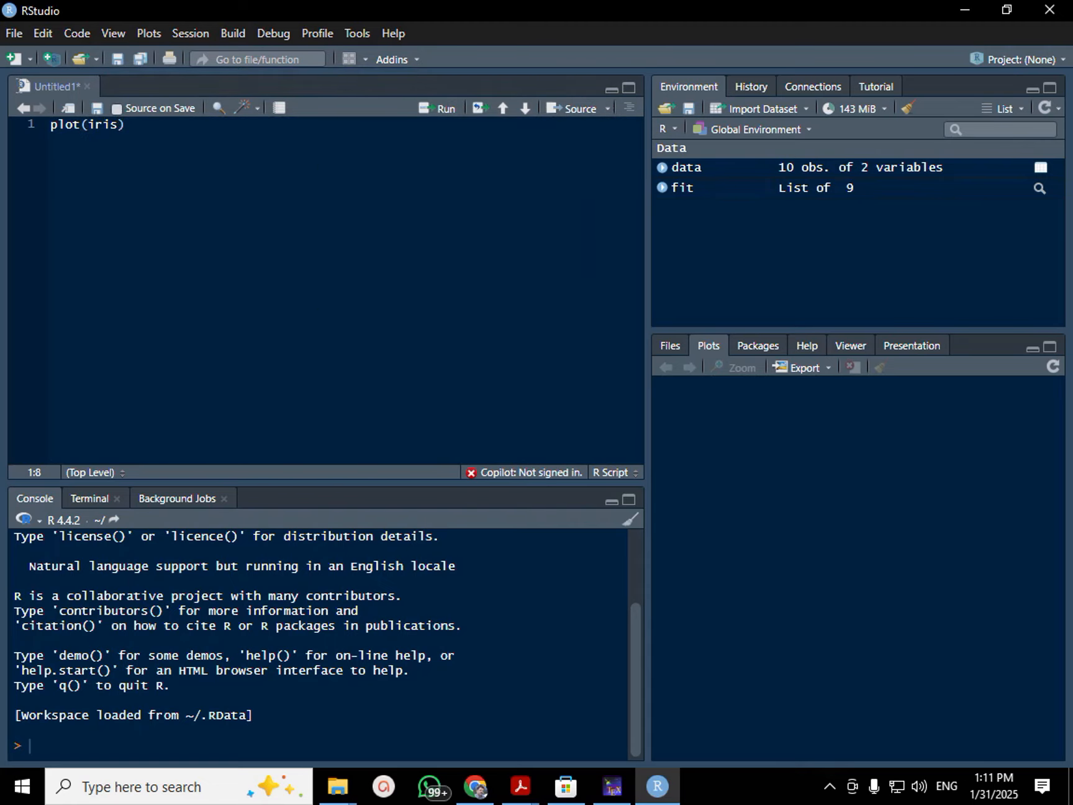
left_click(85, 128)
left_click(441, 110)
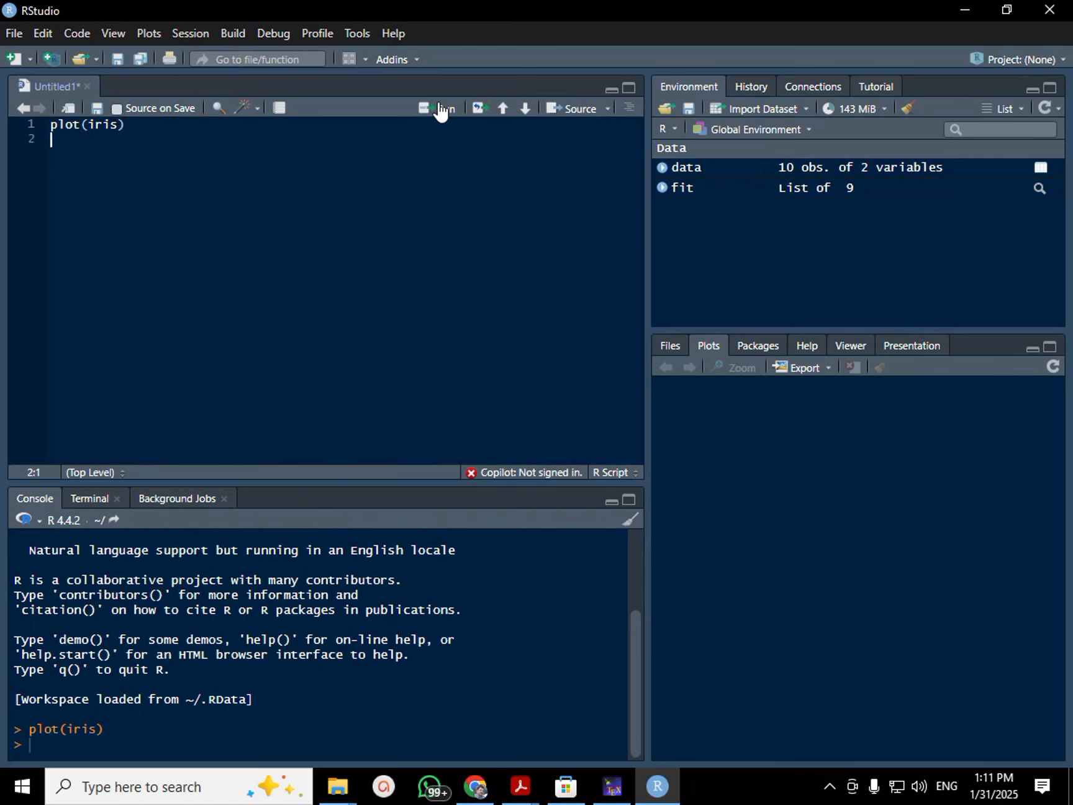